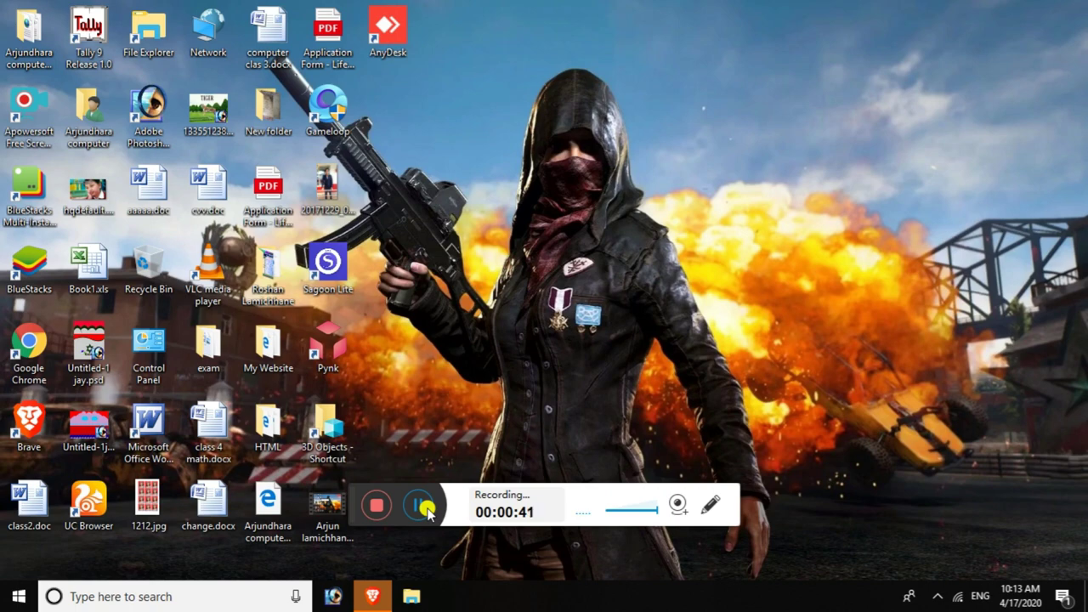
# - Refresh the desktop twice, then restore the Brave browser window on a New Tab
pyautogui.rightClick(906, 345)
pyautogui.click(925, 395)
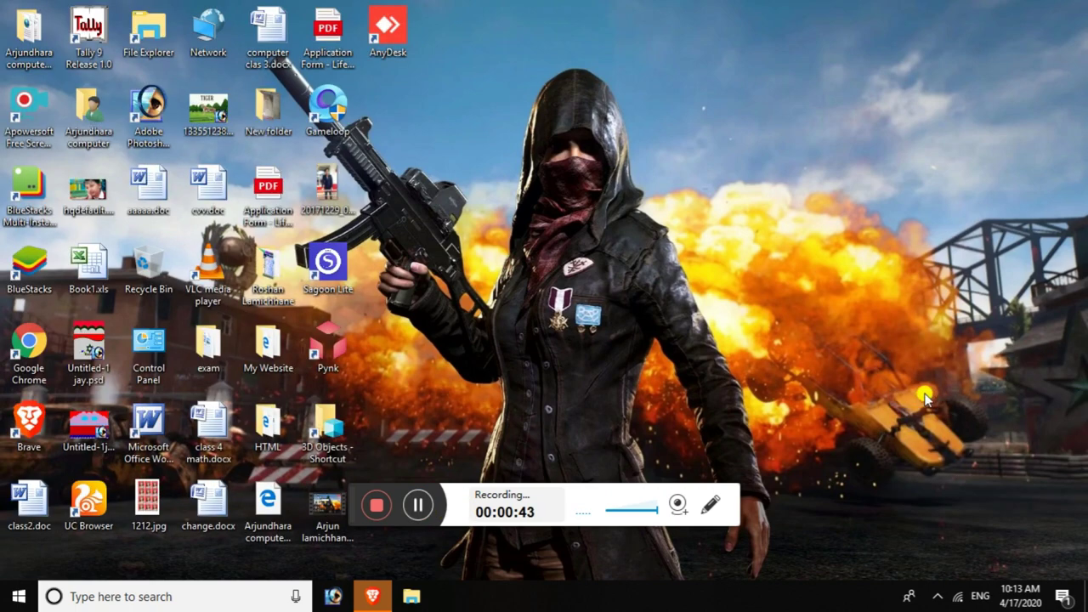
pyautogui.rightClick(818, 382)
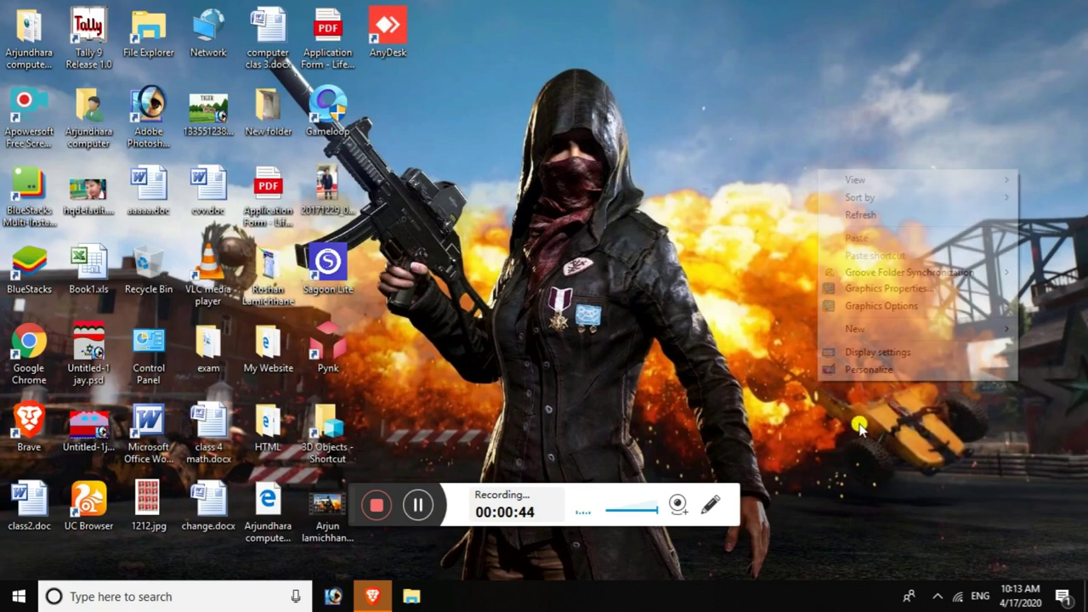
pyautogui.click(867, 215)
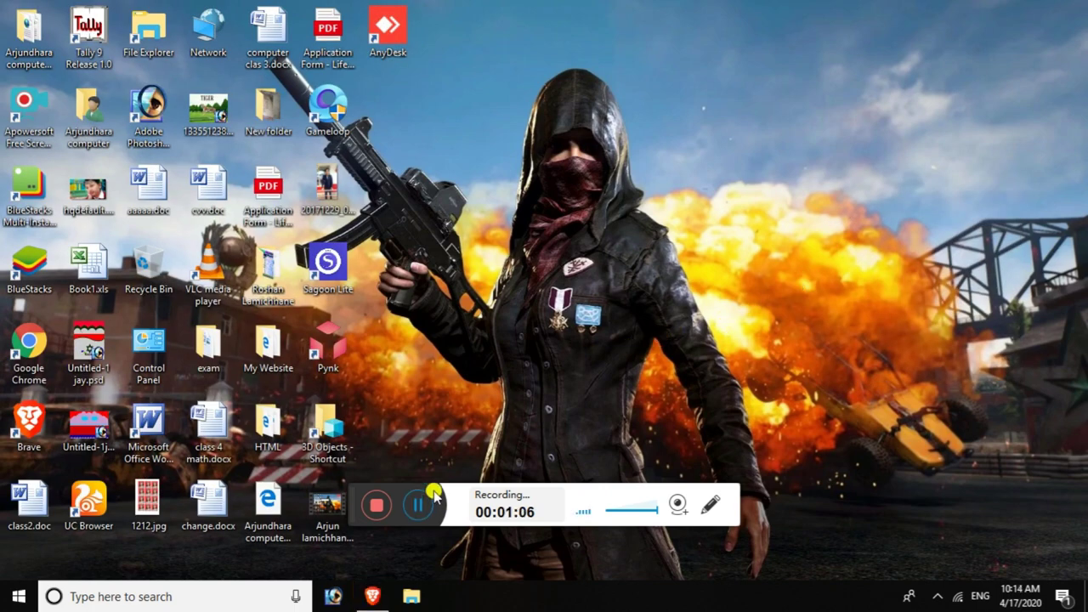
pyautogui.click(372, 596)
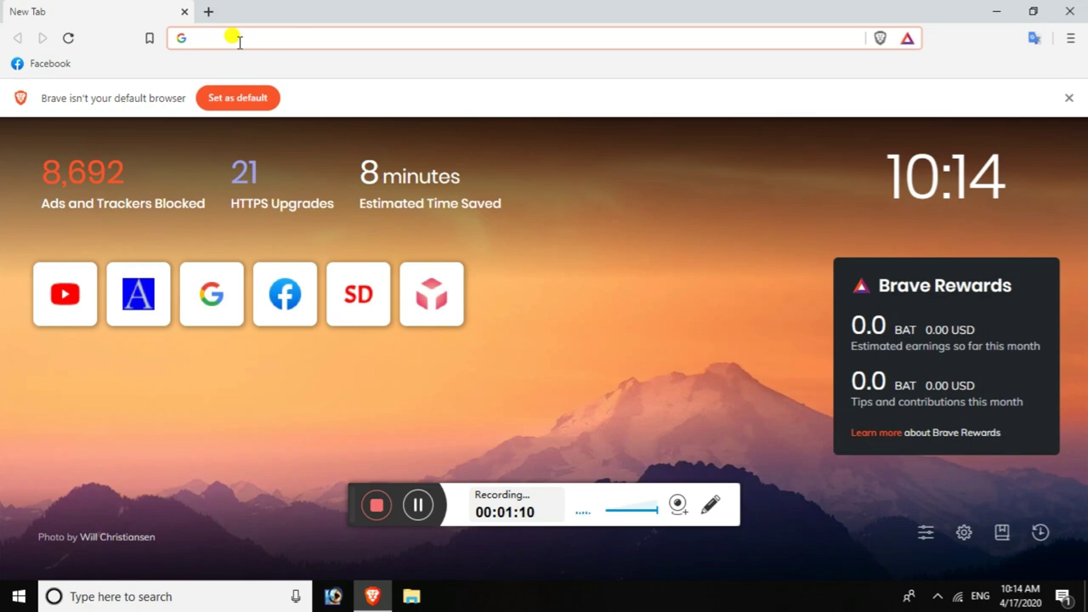
# - Go to services.imepay.com.np and log in with the account's mobile number and password
pyautogui.write('se')
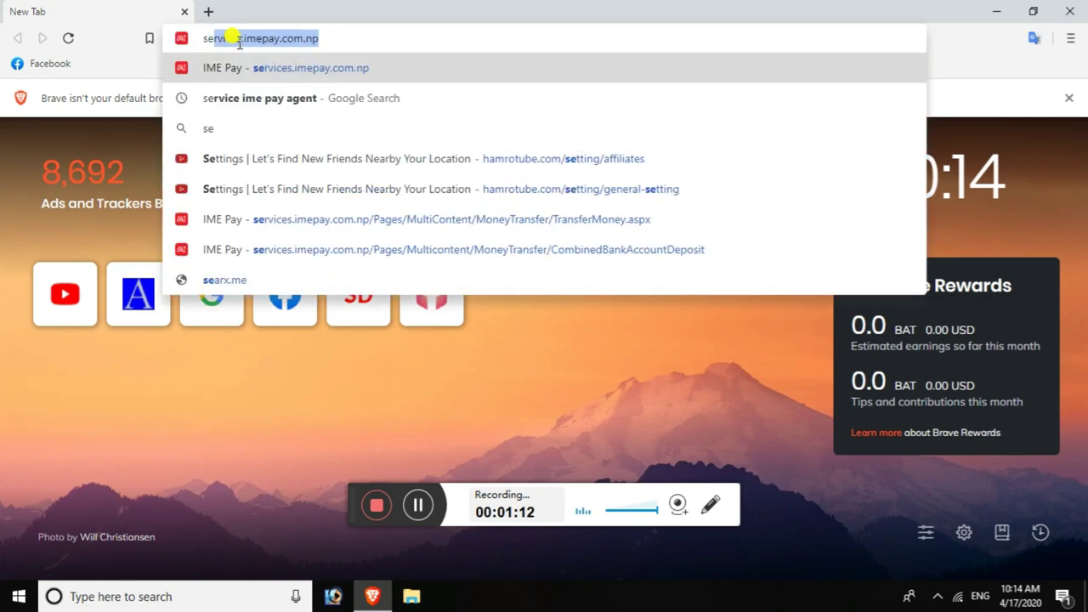
pyautogui.press('Return')
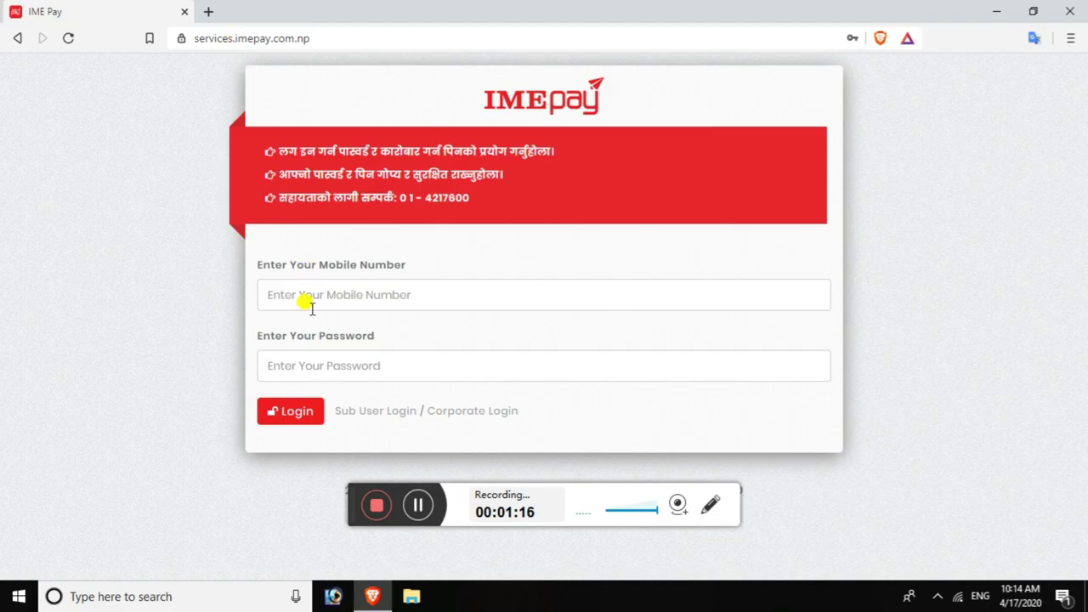
pyautogui.click(419, 508)
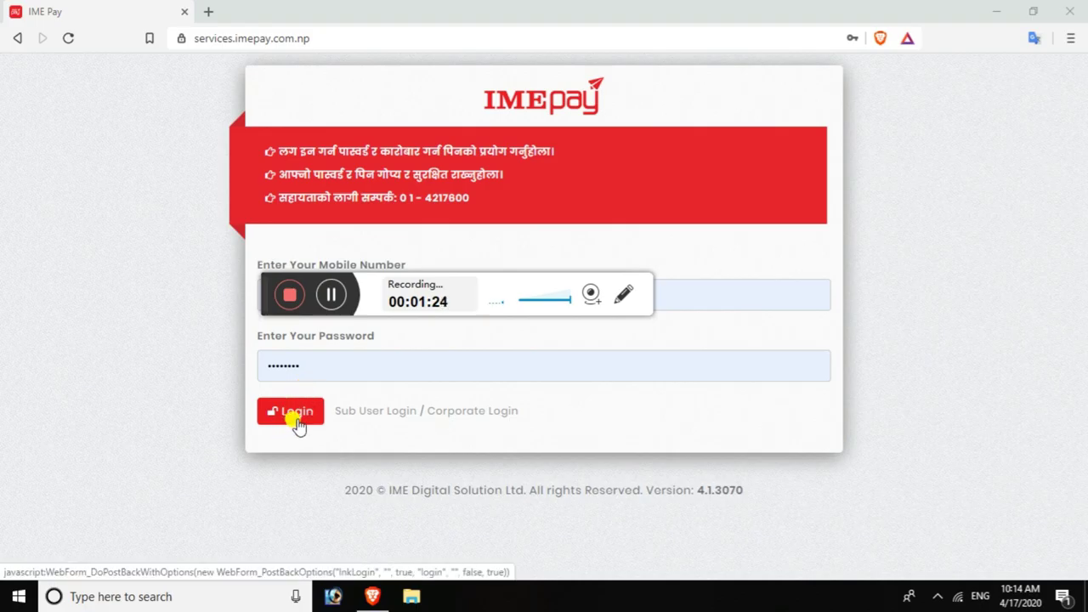
pyautogui.click(293, 417)
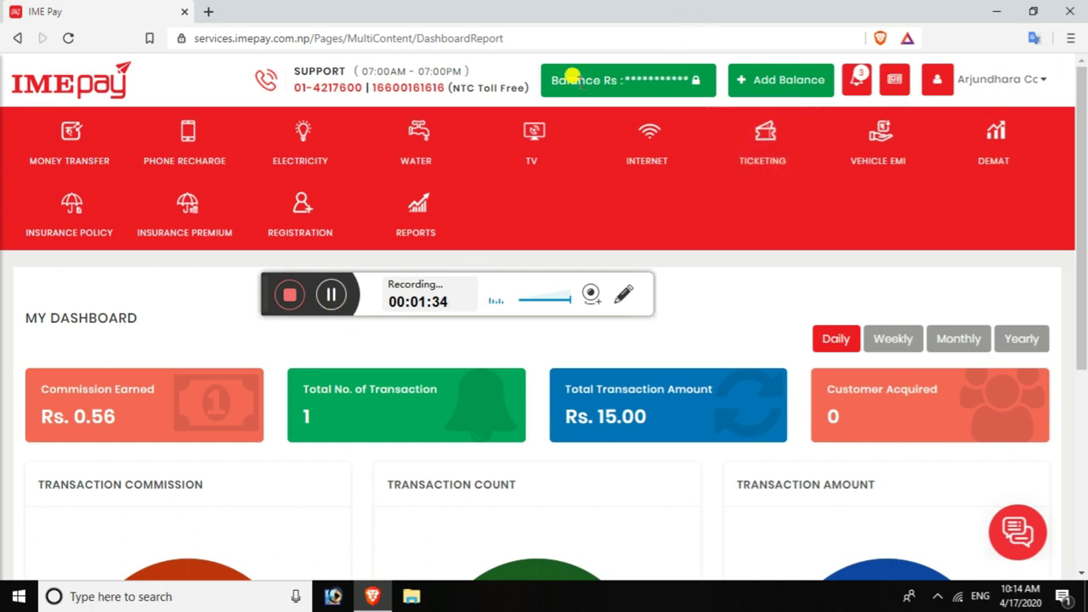
# - Show the Rs 5,307.50 account balance and go to the Money Transfer page
pyautogui.click(662, 85)
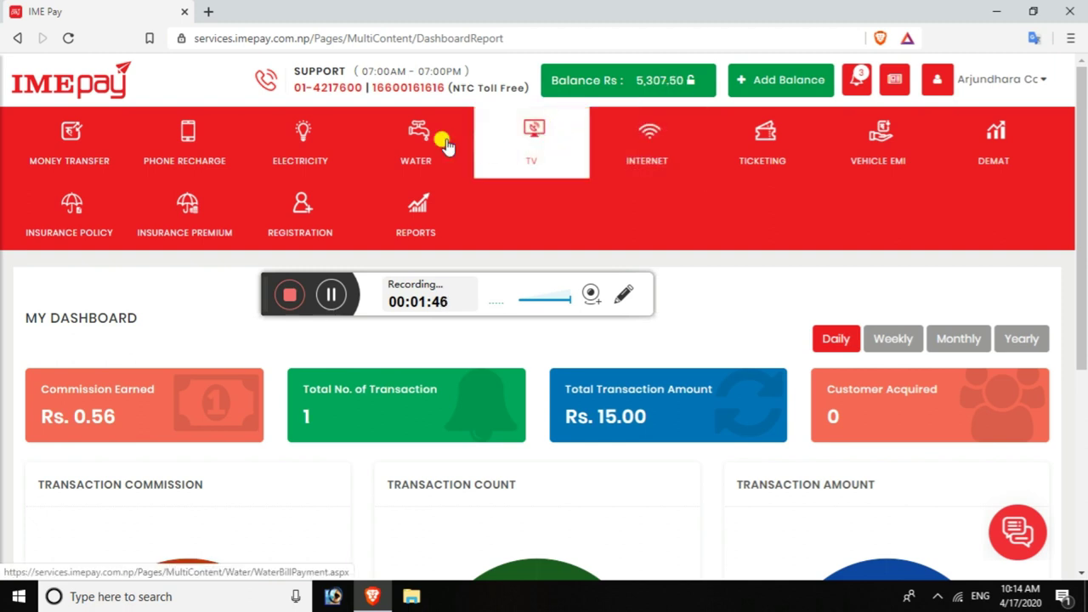
pyautogui.click(74, 148)
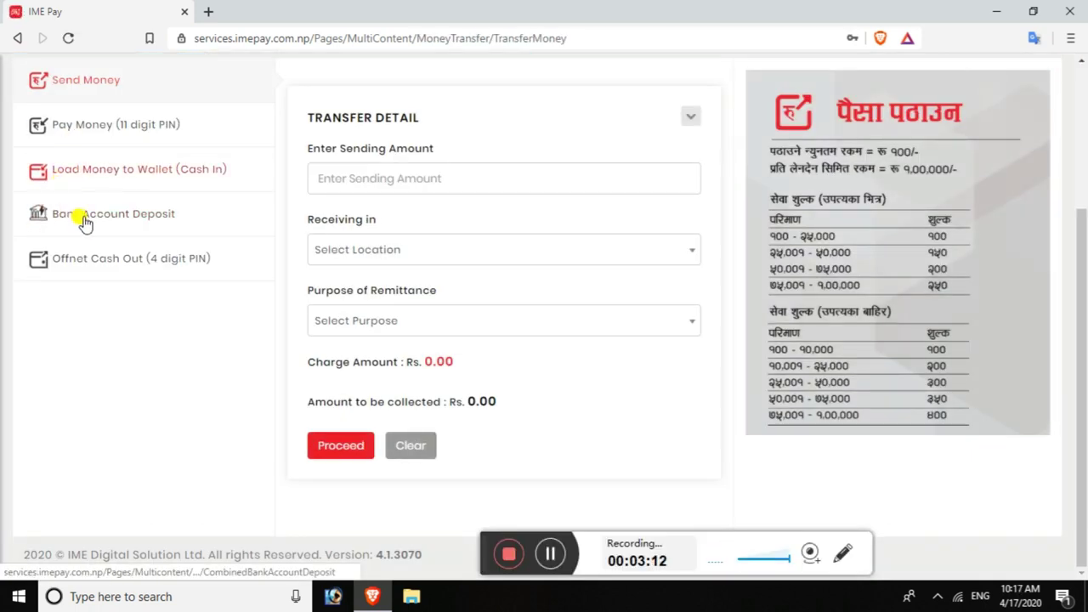
# - Start a Bank Account Deposit and choose NIC Asia Bank as the receiving bank
pyautogui.click(126, 223)
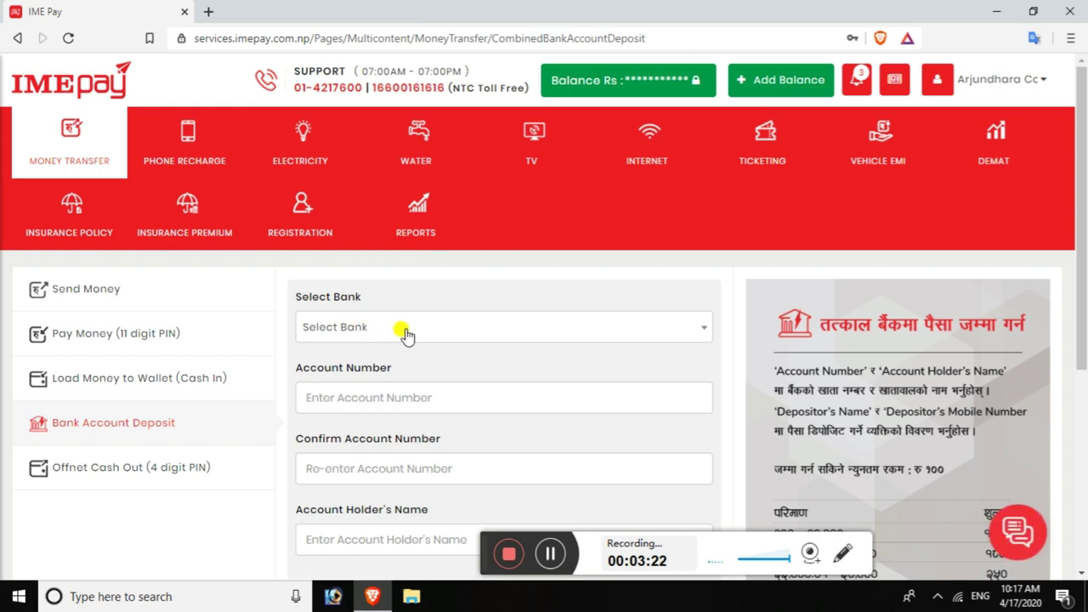
pyautogui.scroll(-1, 406, 334)
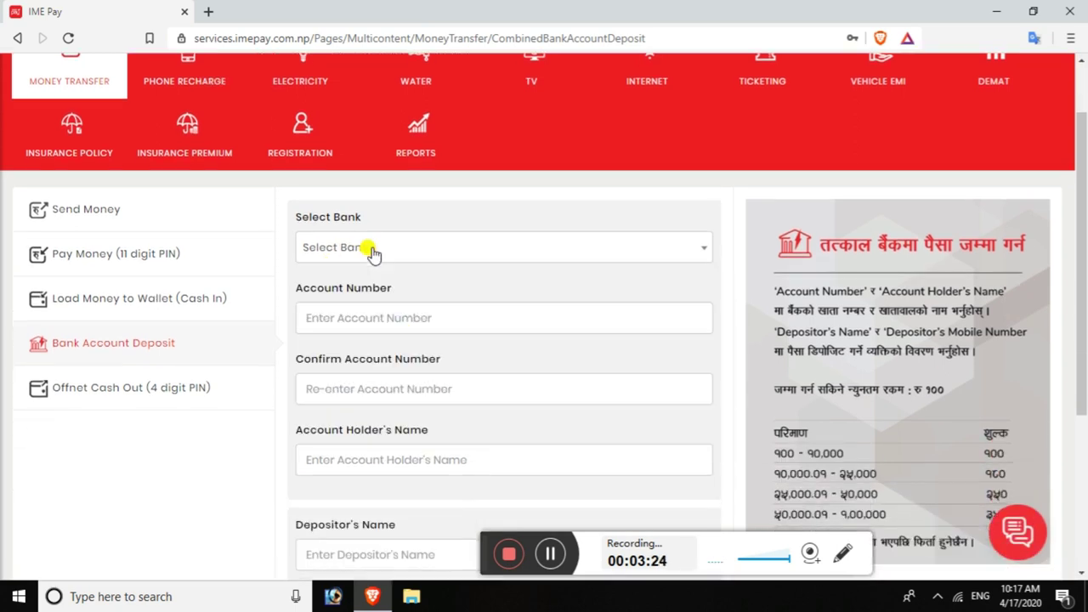
pyautogui.click(372, 252)
pyautogui.write('ni')
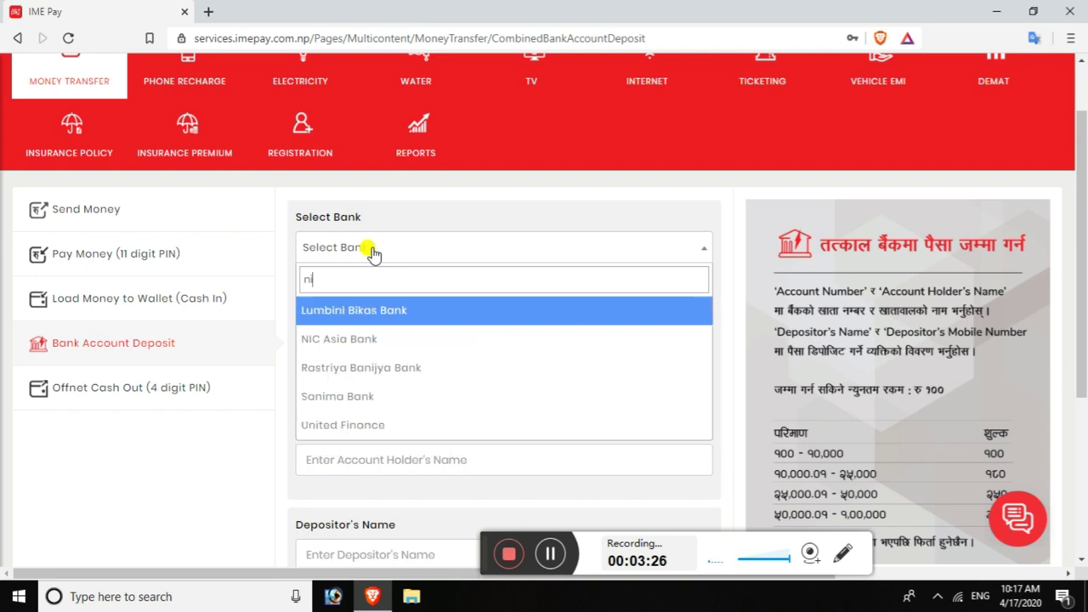
pyautogui.press('BackSpace')
pyautogui.press('BackSpace')
pyautogui.write('nic')
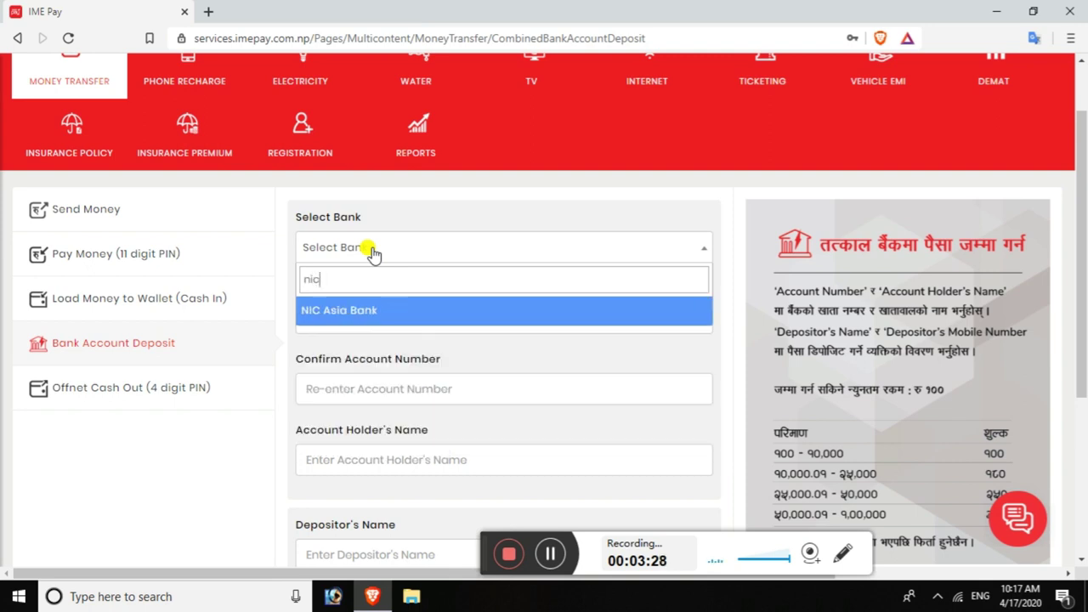
pyautogui.press('Return')
# - Enter the beneficiary's account number and its confirmation
pyautogui.press('Tab')
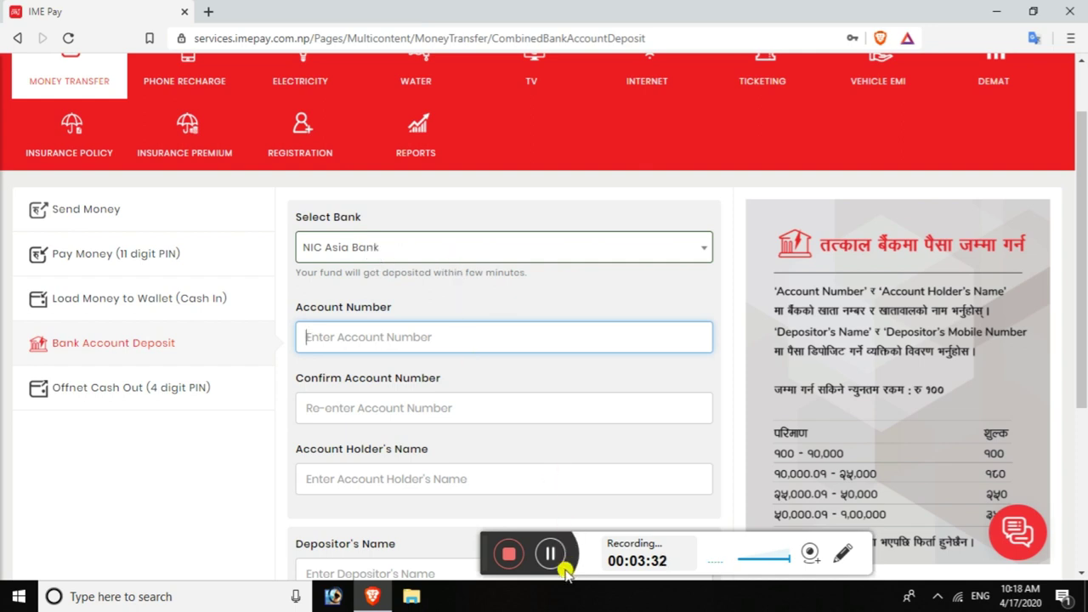
pyautogui.click(551, 554)
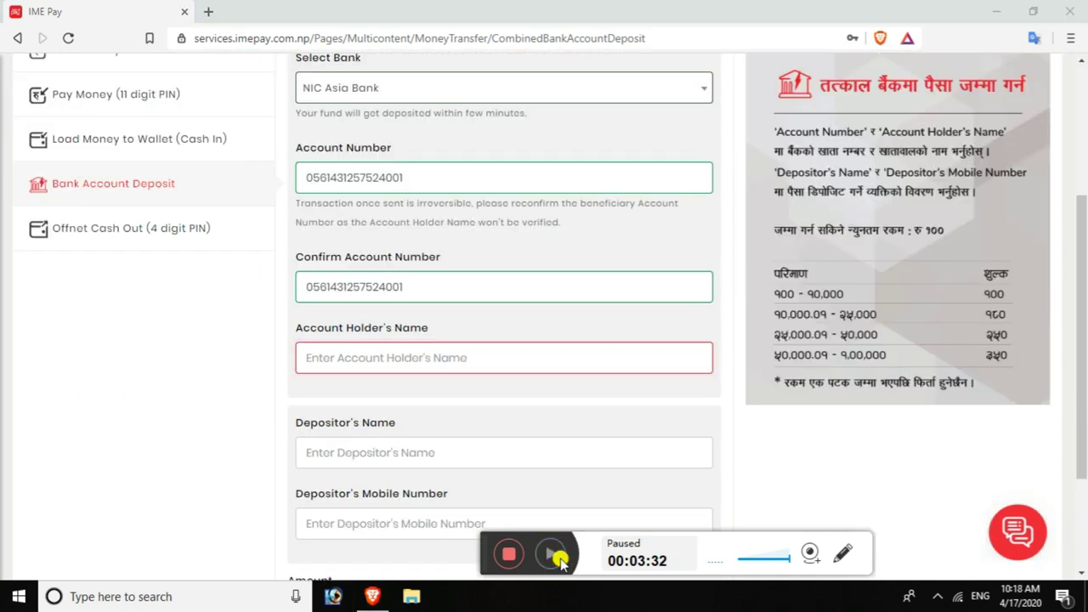
pyautogui.click(551, 557)
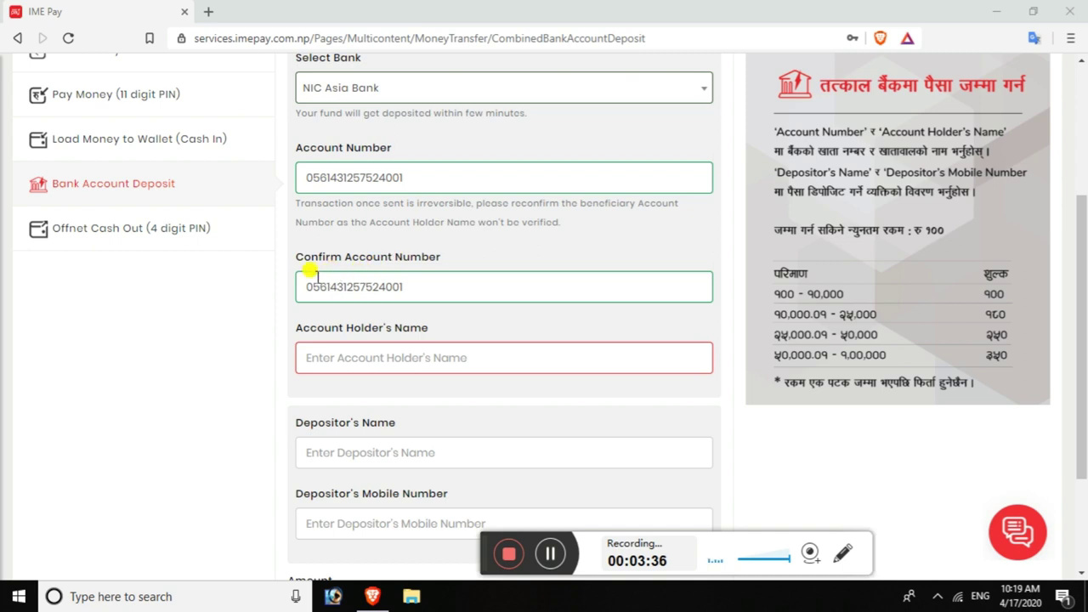
# - Recheck the confirmed account number, then enter the account holder's name
pyautogui.doubleClick(417, 284)
pyautogui.click(414, 360)
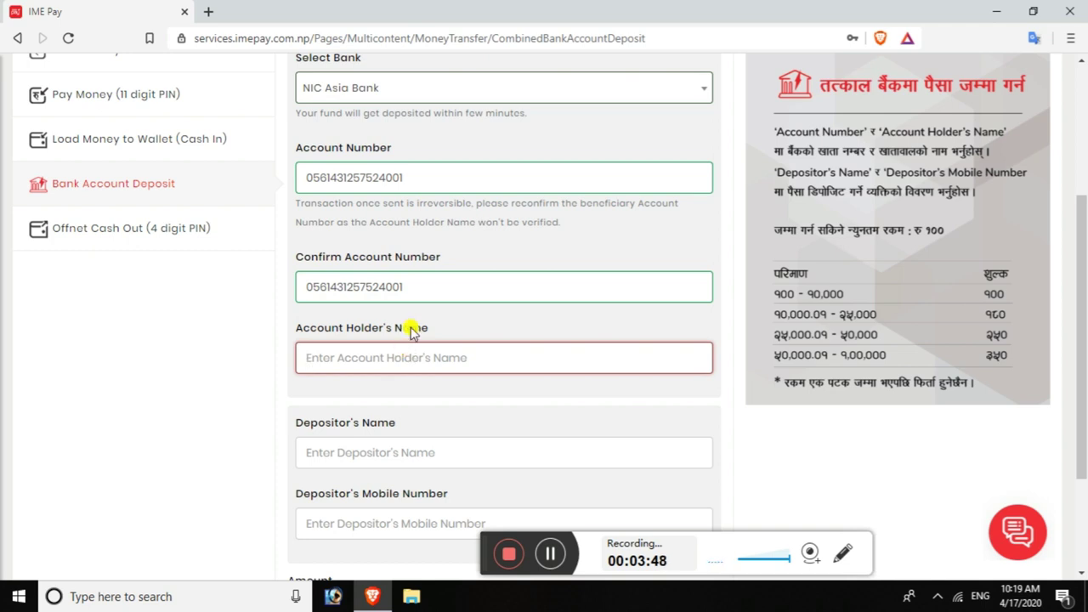
pyautogui.click(417, 178)
pyautogui.doubleClick(414, 289)
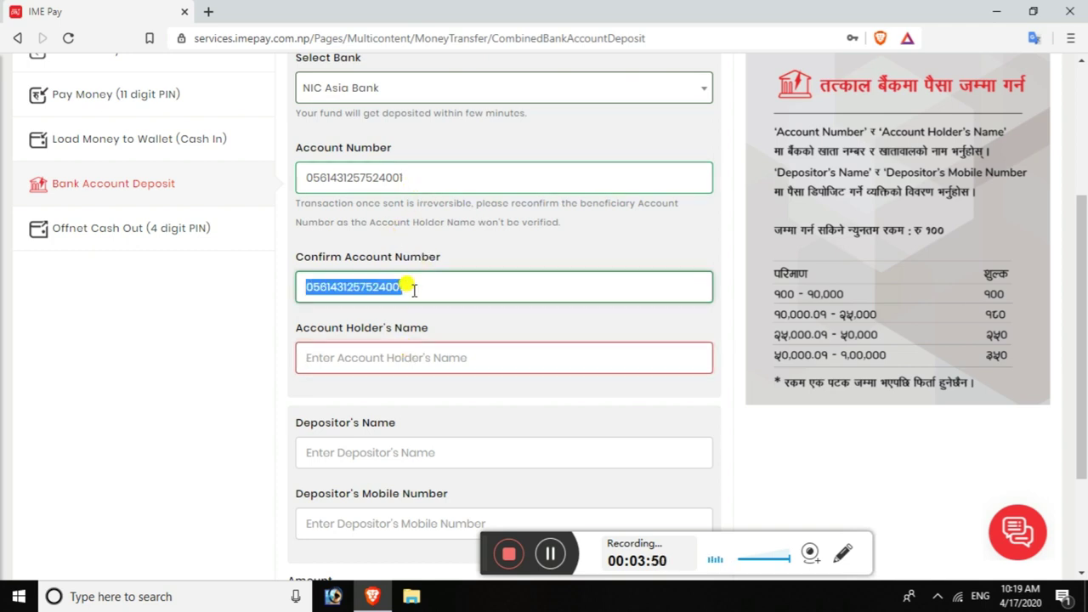
pyautogui.click(414, 289)
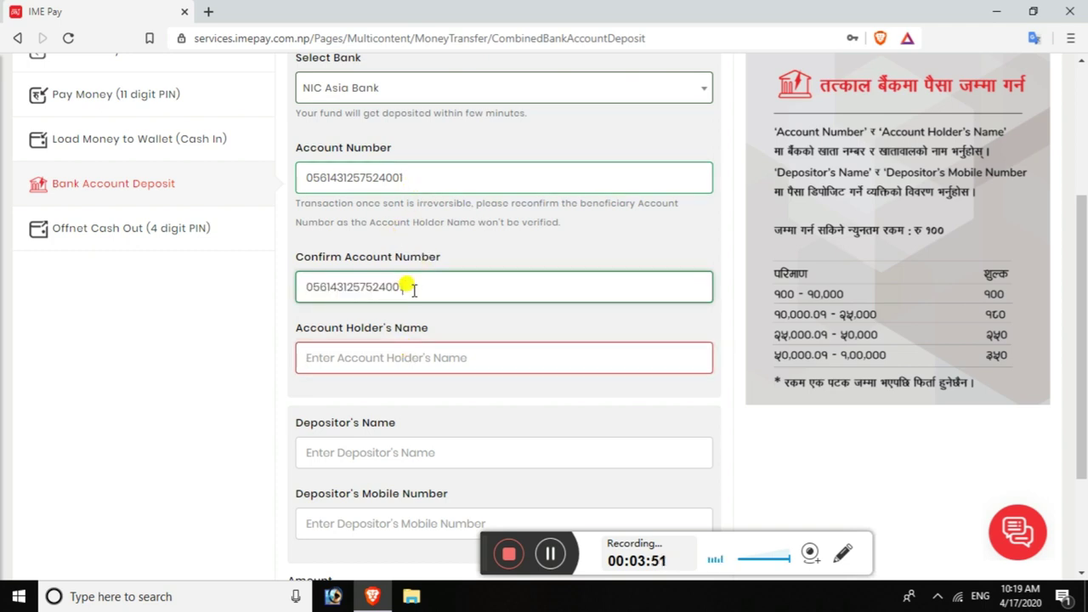
pyautogui.click(406, 362)
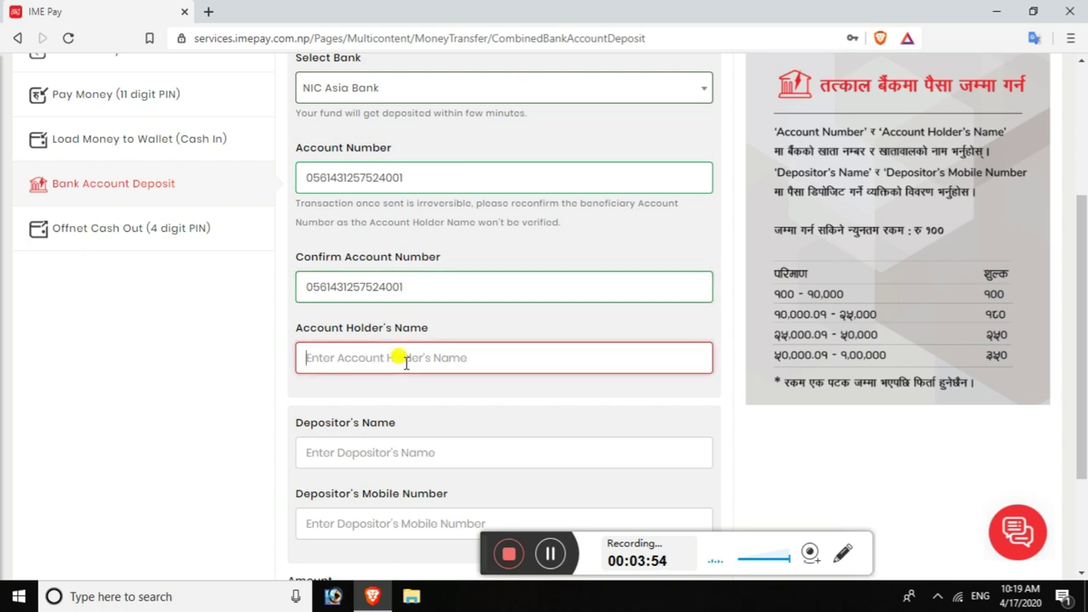
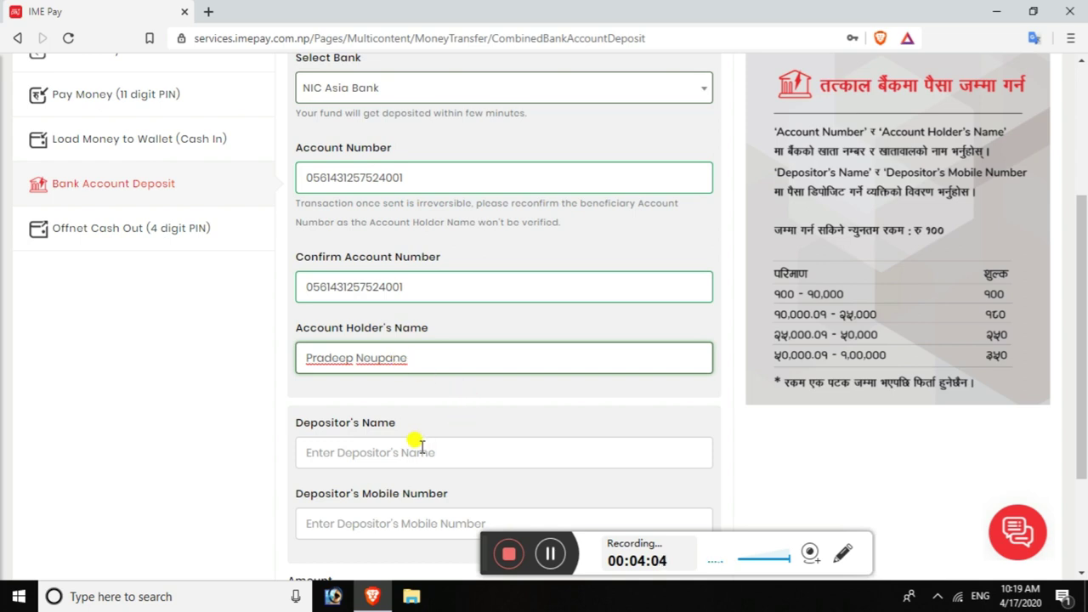
pyautogui.scroll(-3, 521, 503)
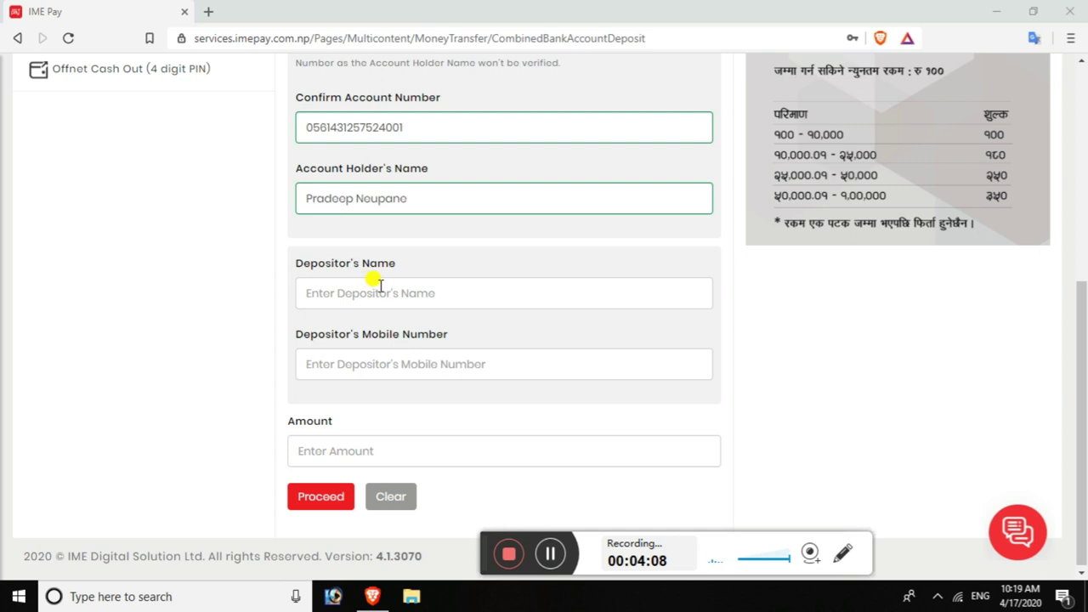
# - Fill in the depositor's name and replace the depositor's mobile number
pyautogui.click(365, 294)
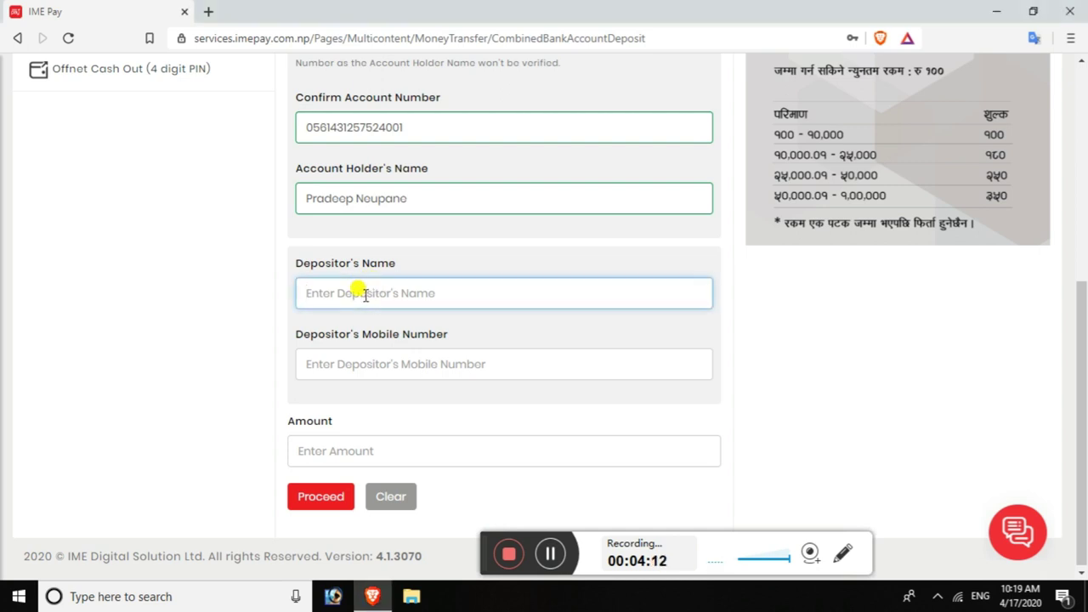
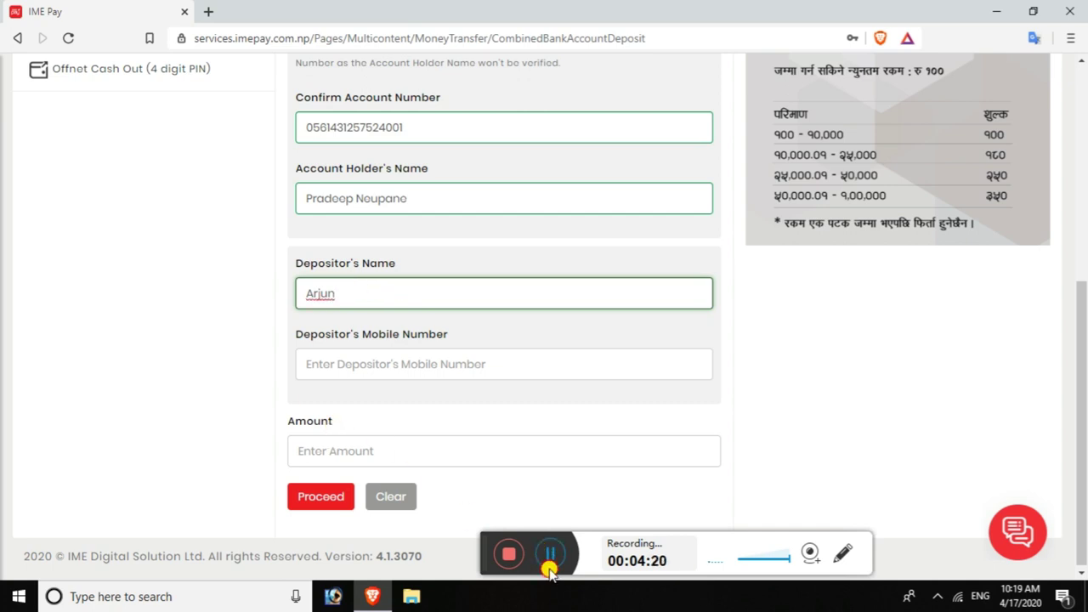
pyautogui.click(553, 558)
pyautogui.click(553, 558)
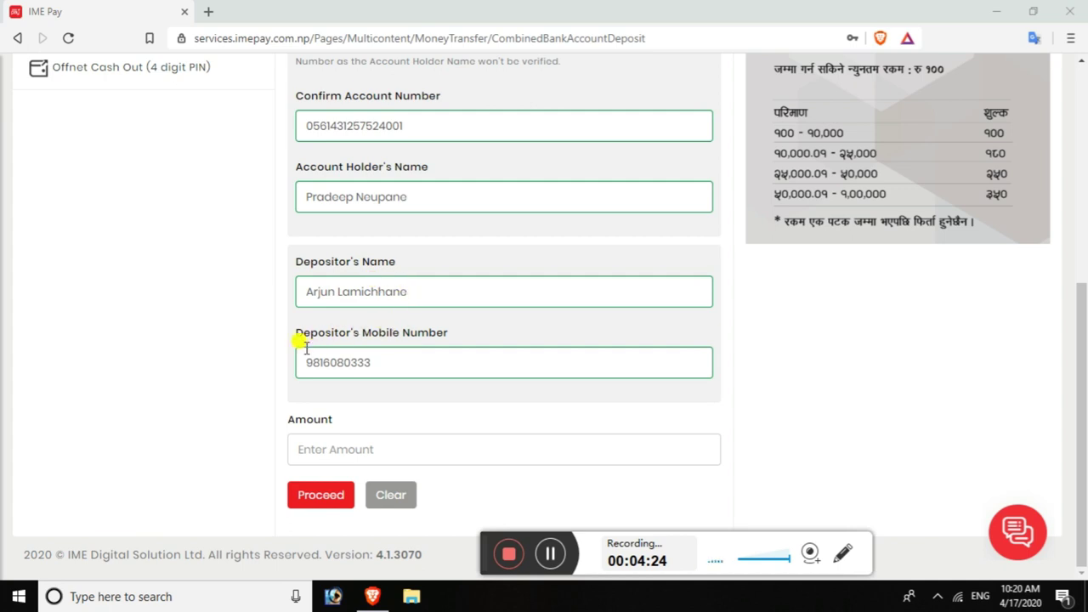
pyautogui.doubleClick(379, 363)
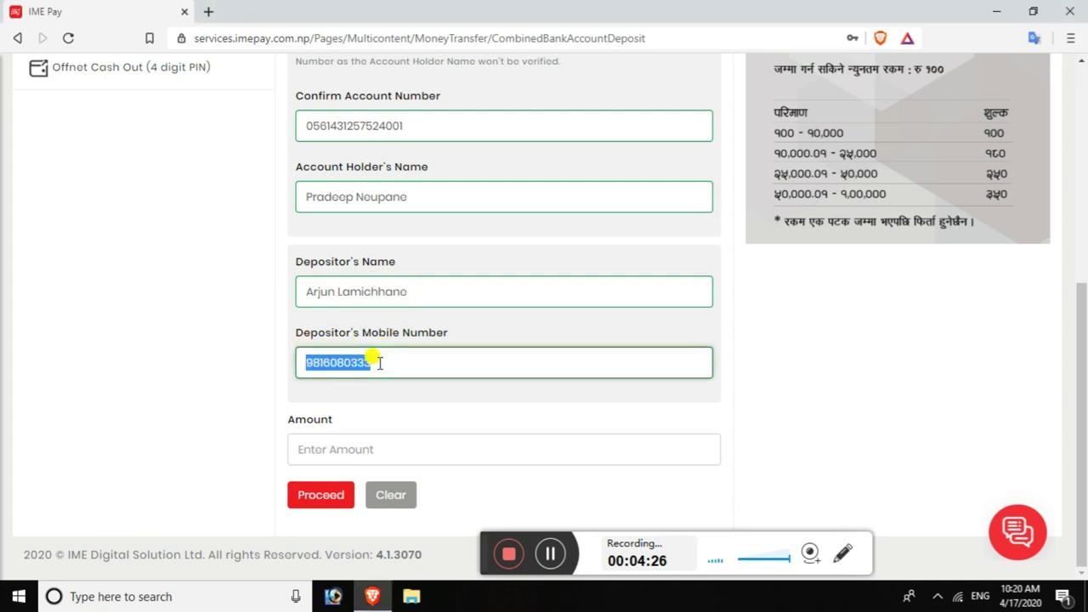
pyautogui.press('BackSpace')
pyautogui.doubleClick(417, 292)
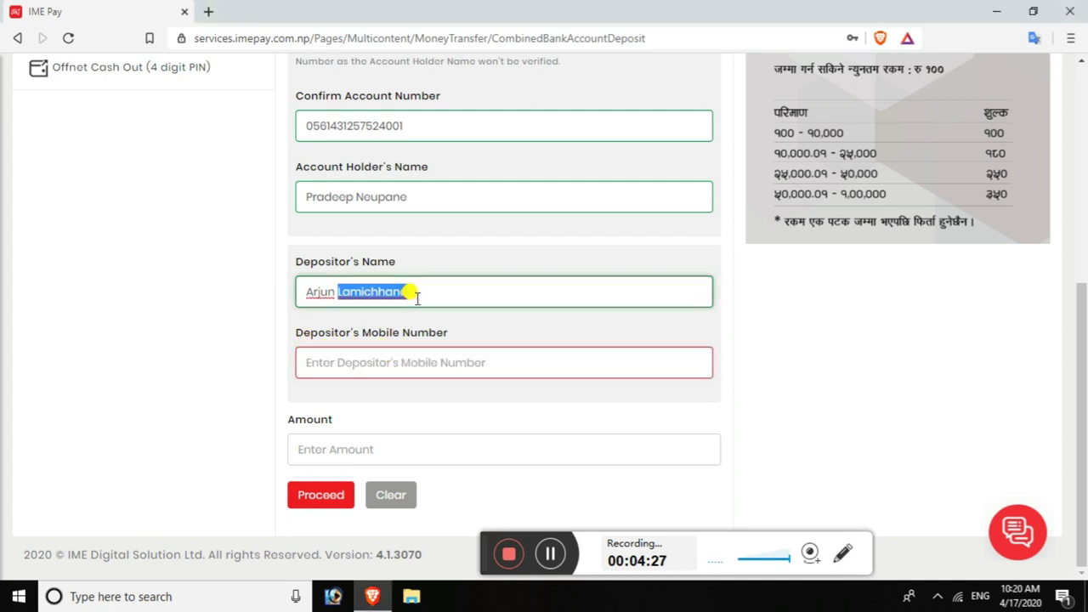
pyautogui.click(407, 360)
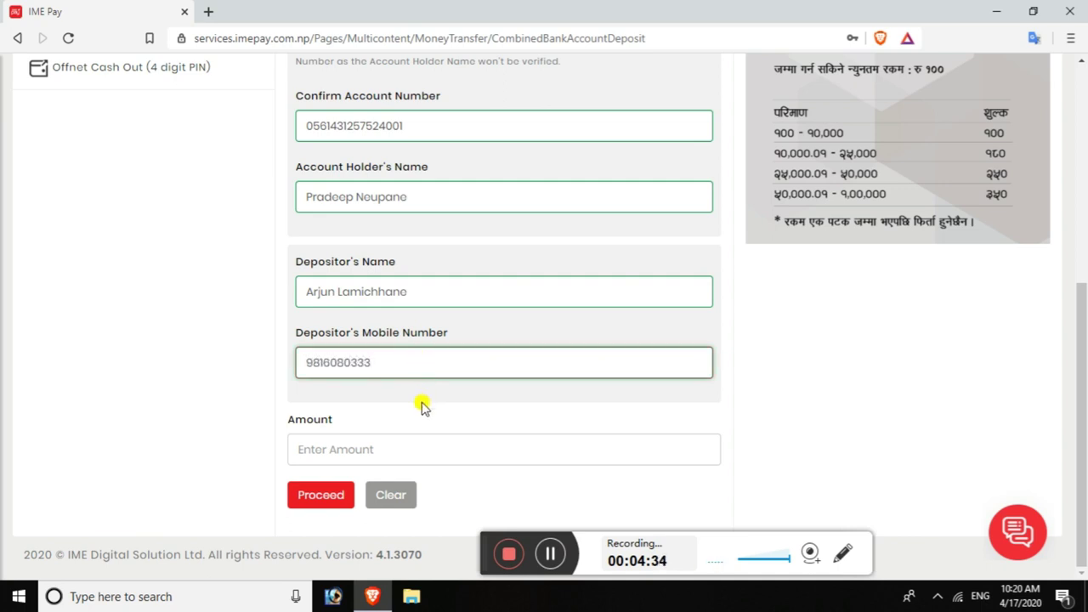
# - Set the deposit amount to 3900 and proceed to the confirmation summary
pyautogui.click(372, 452)
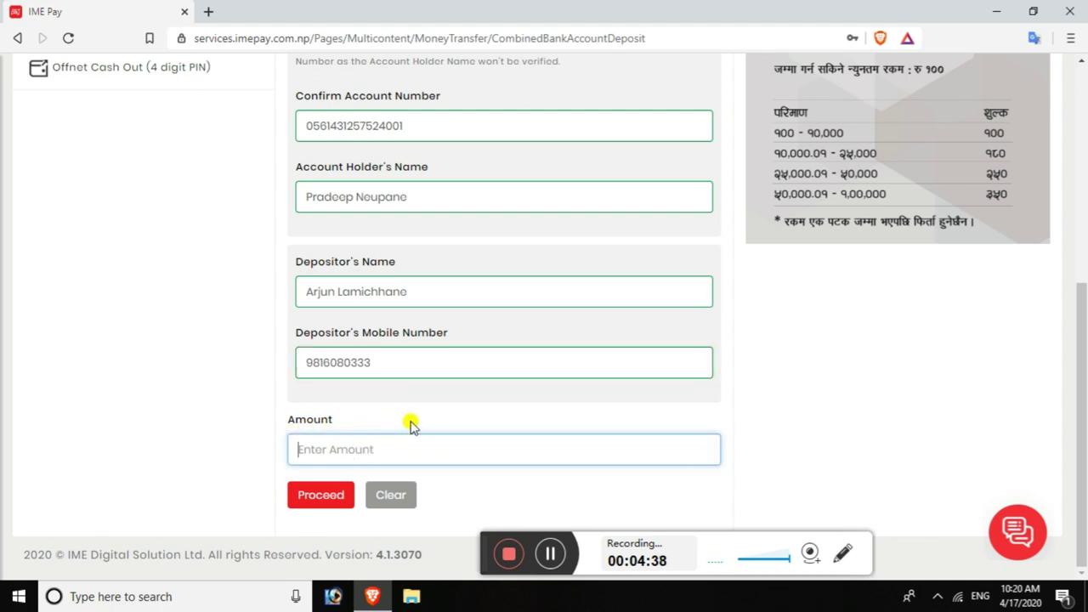
pyautogui.write('3690')
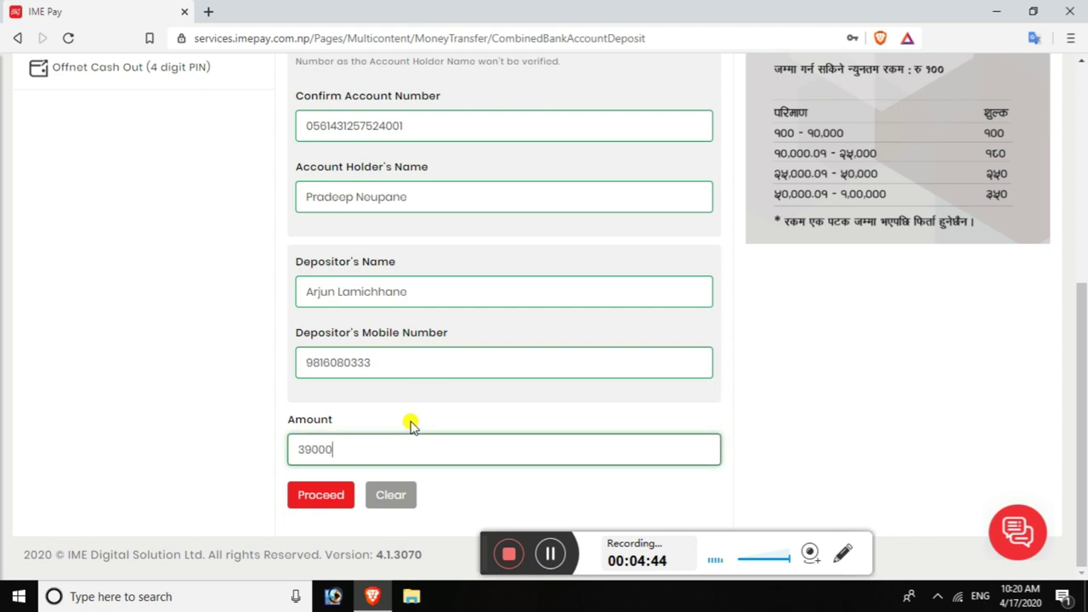
pyautogui.press('BackSpace')
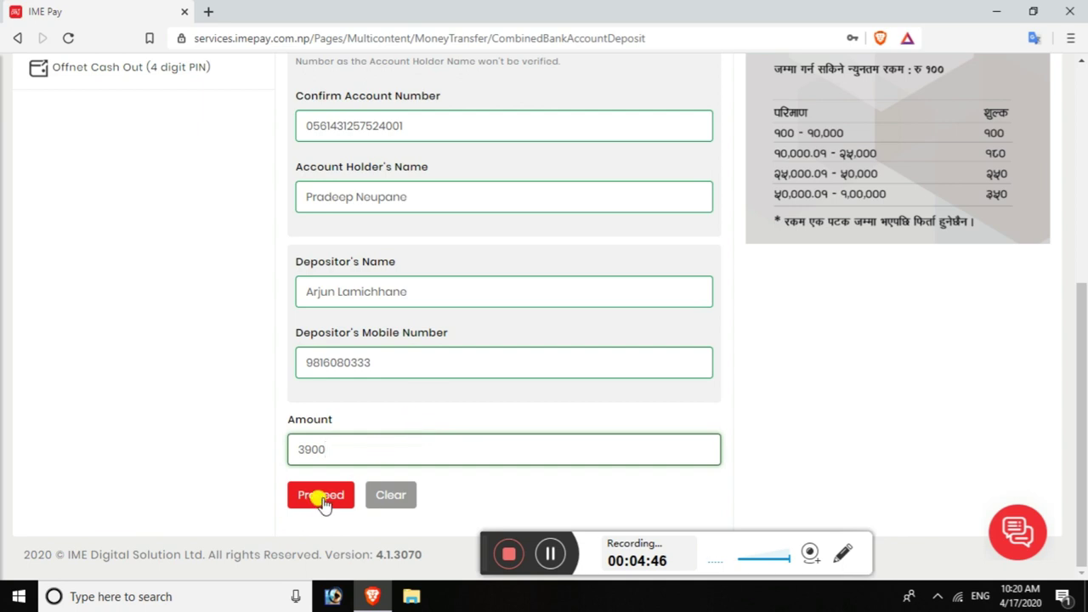
pyautogui.click(323, 502)
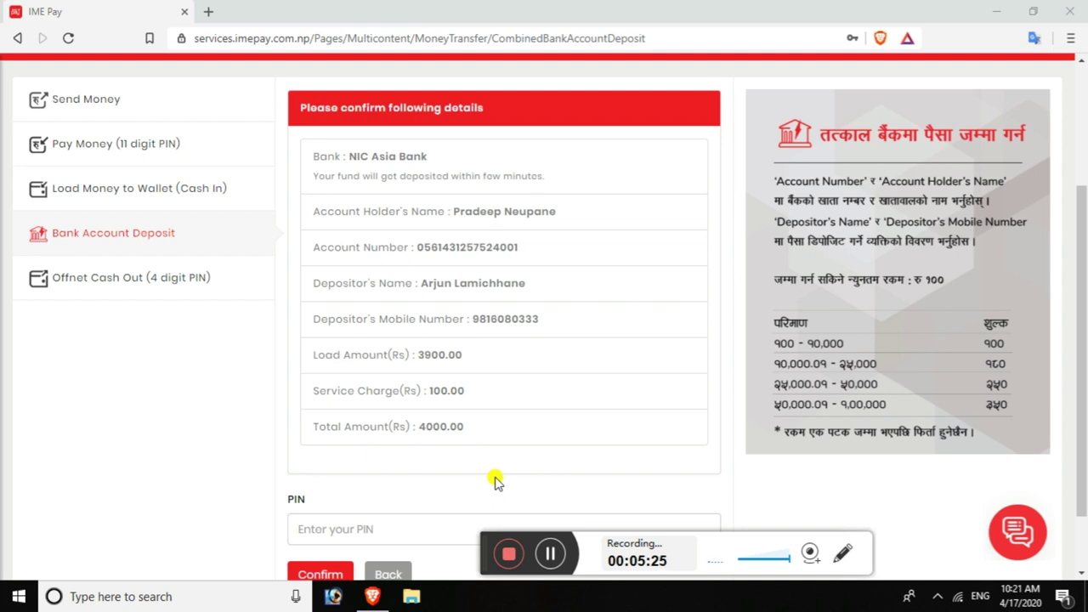
# - Authorise the Rs. 3900 NIC Asia Bank deposit with the transaction PIN and confirm it
pyautogui.click(548, 558)
pyautogui.click(549, 559)
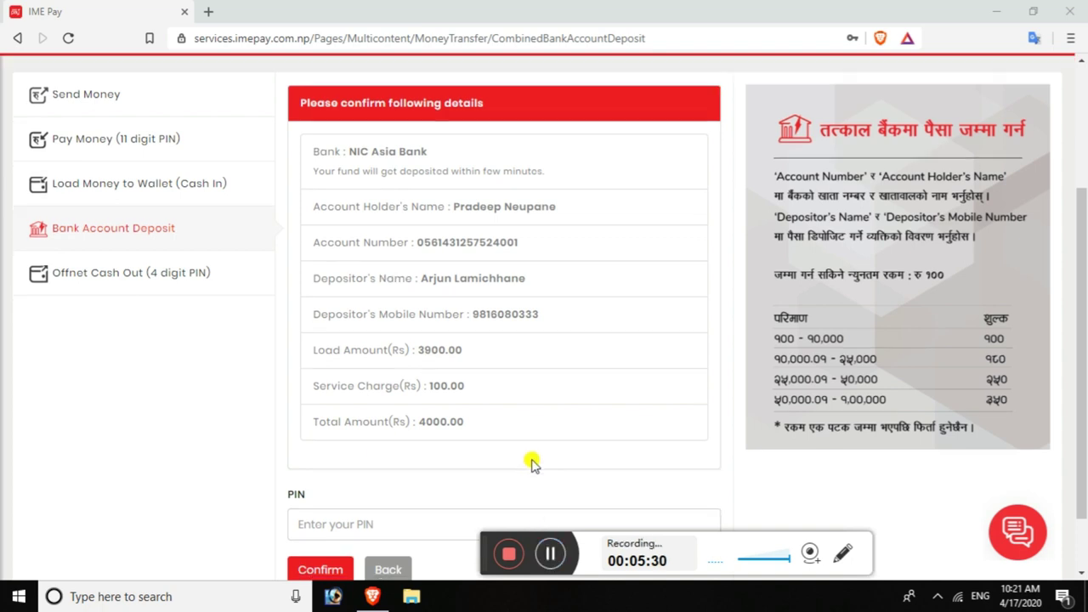
pyautogui.scroll(-1, 532, 461)
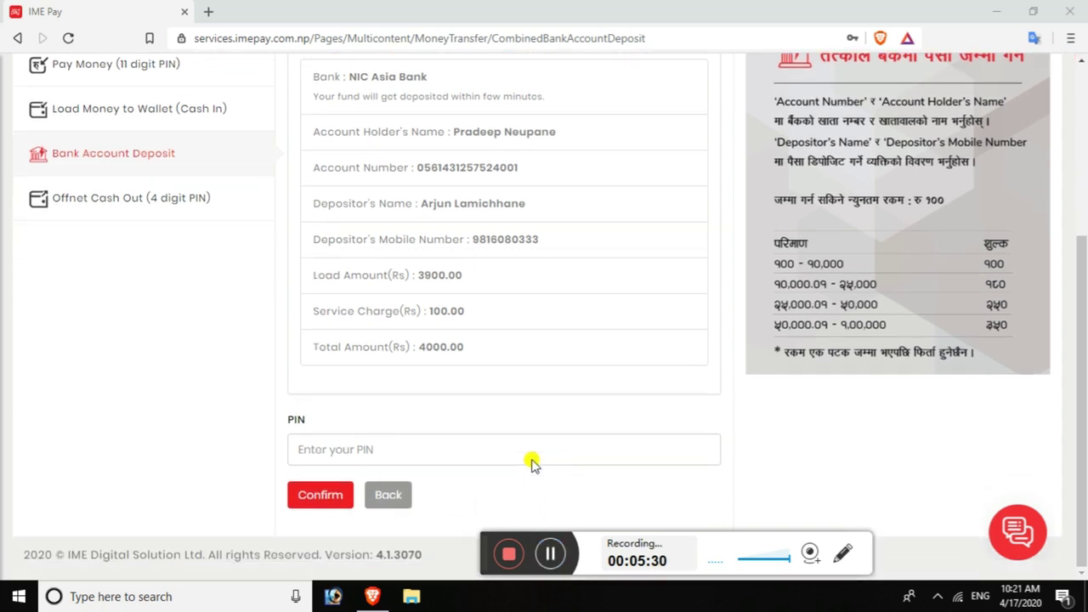
pyautogui.click(324, 449)
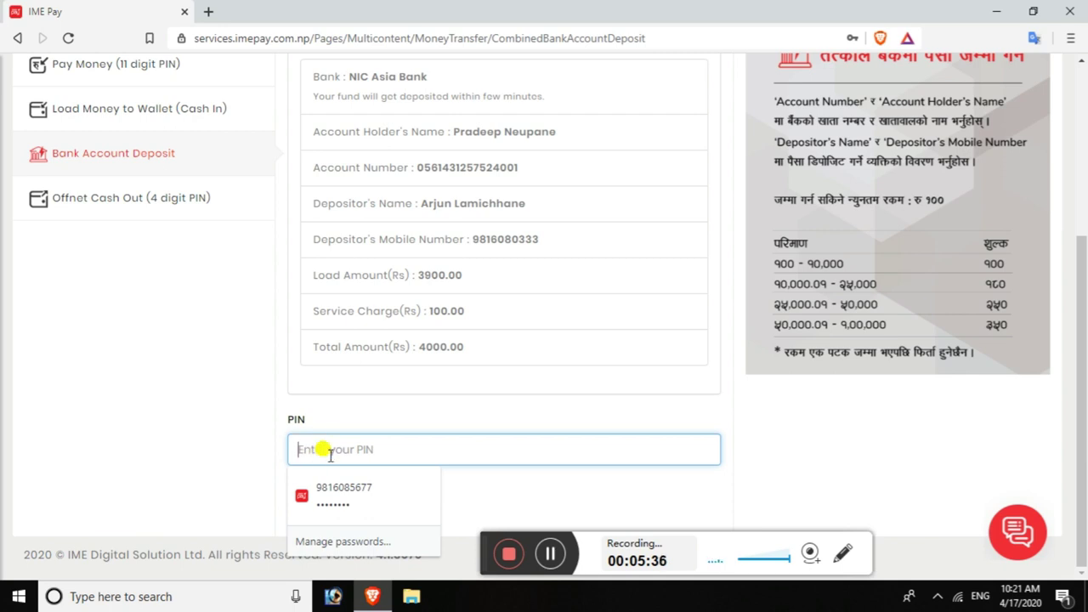
pyautogui.write('12')
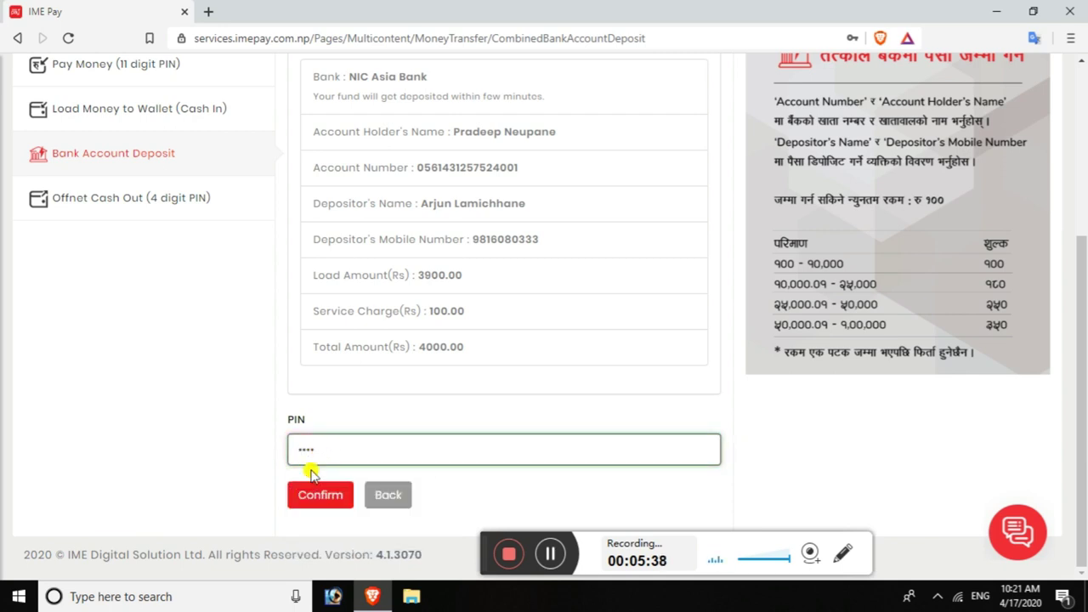
pyautogui.click(312, 497)
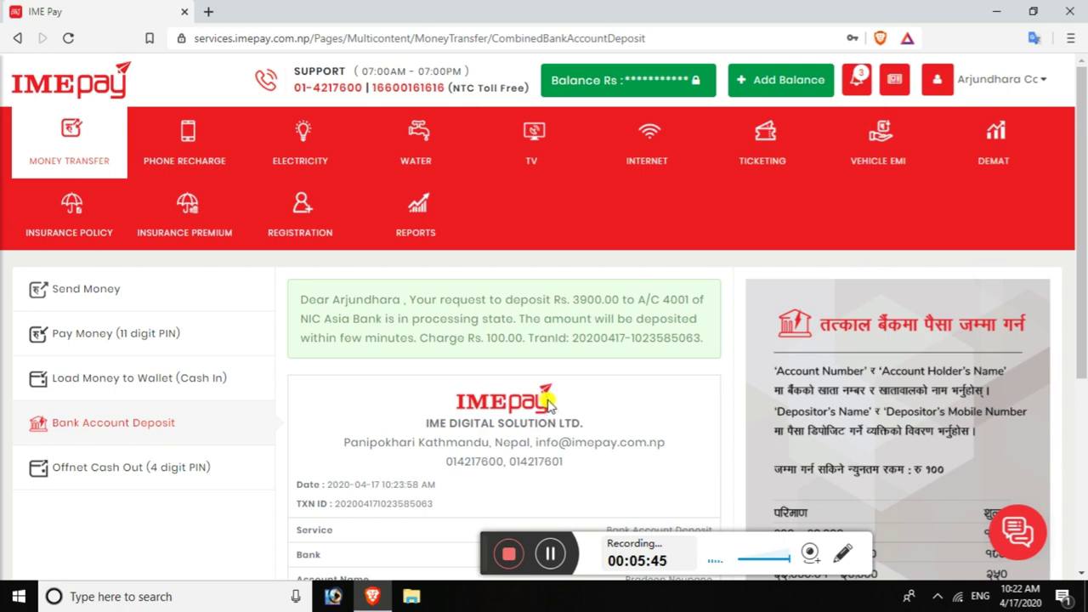
pyautogui.scroll(-1, 548, 409)
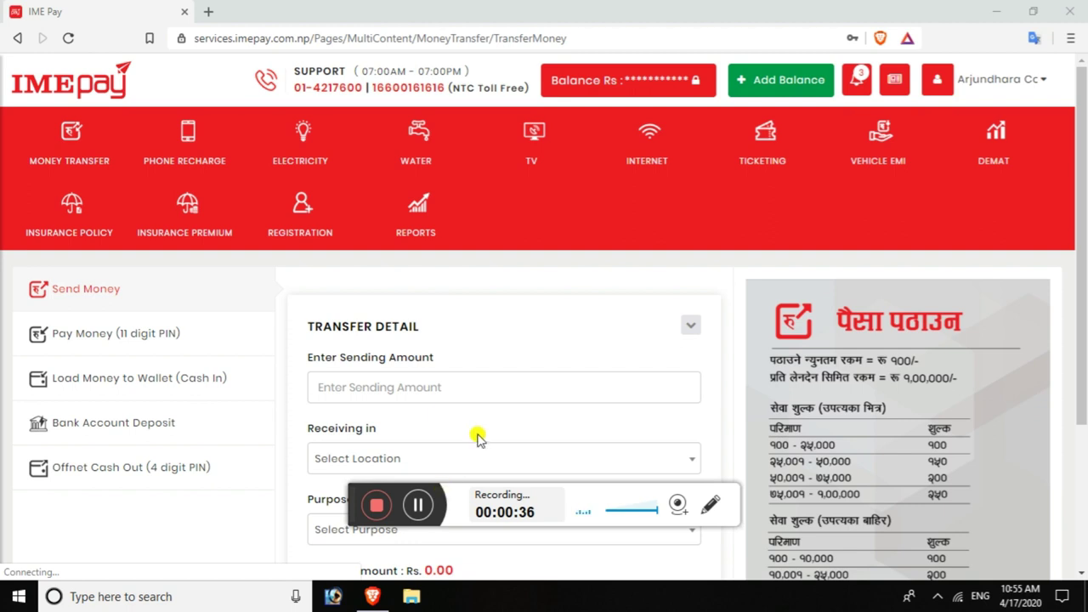
# - Run the Transaction Report for 2020-04-17 and review its four entries, including the 3,900.00 deposit
pyautogui.click(417, 211)
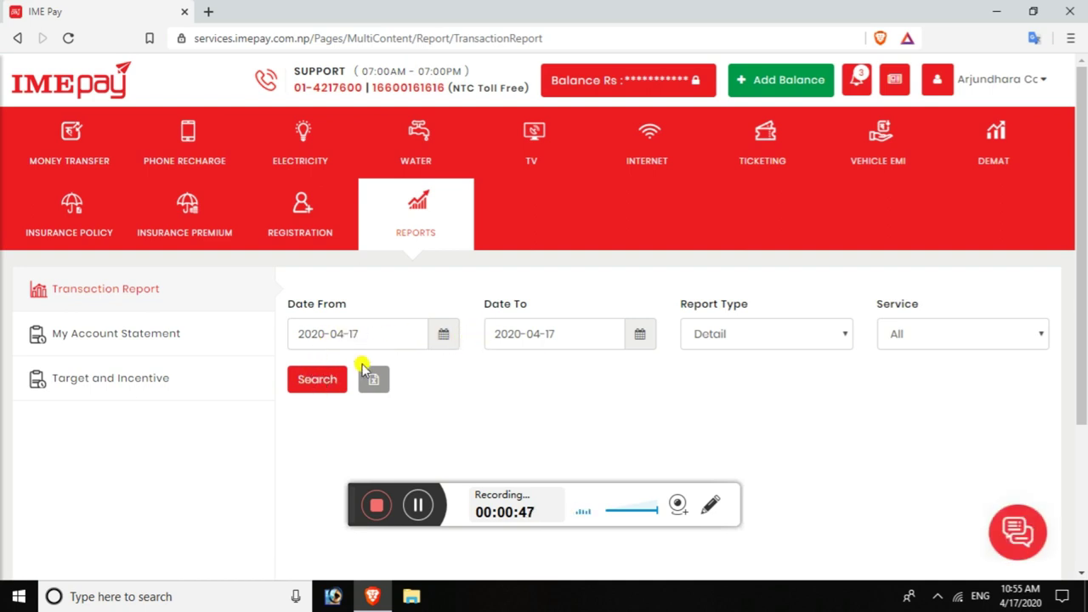
pyautogui.click(323, 381)
pyautogui.scroll(-2, 527, 347)
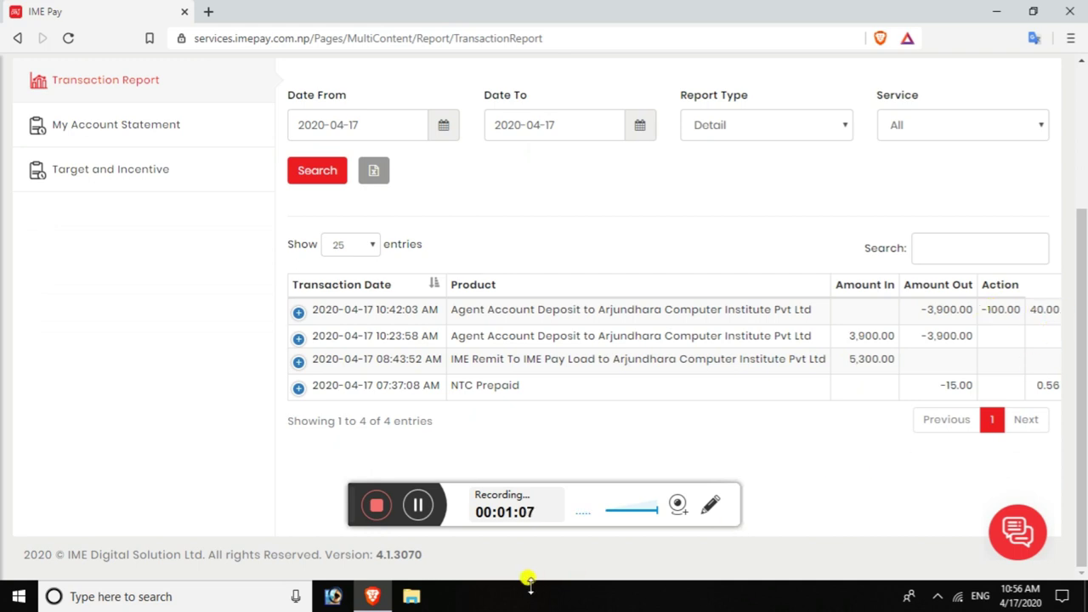
pyautogui.scroll(2, 799, 472)
pyautogui.scroll(1, 799, 471)
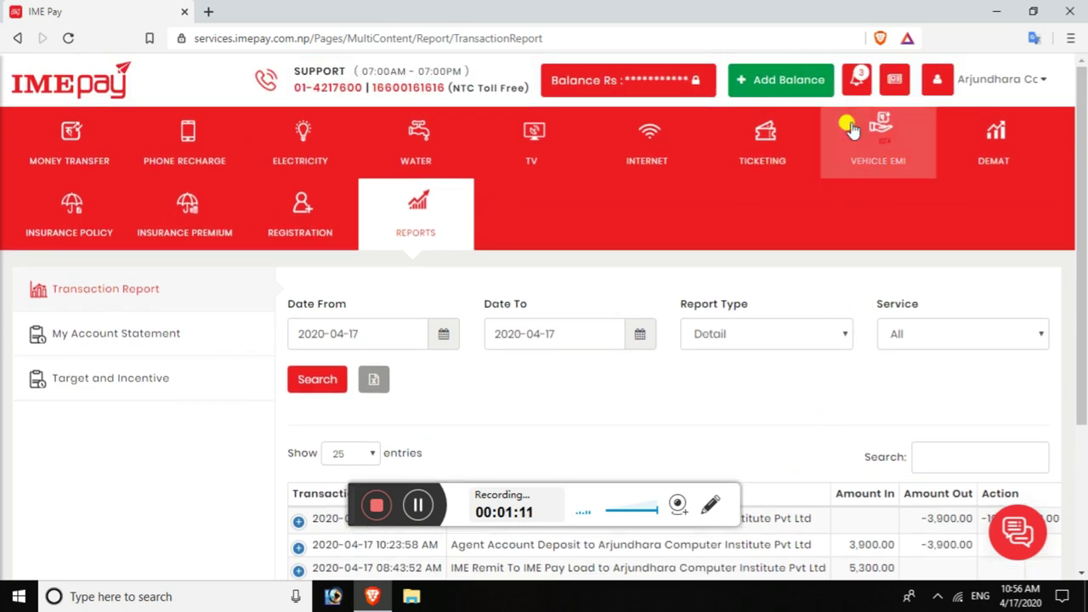
# - Open My Notifications from the header bell to see the Rs. 3900 deposit messages
pyautogui.click(855, 92)
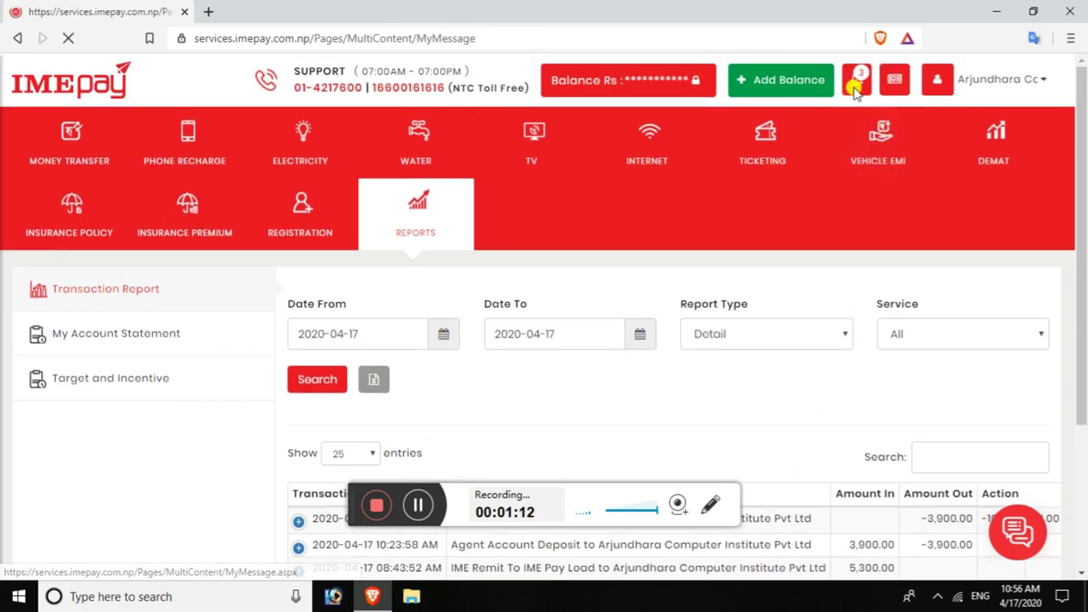